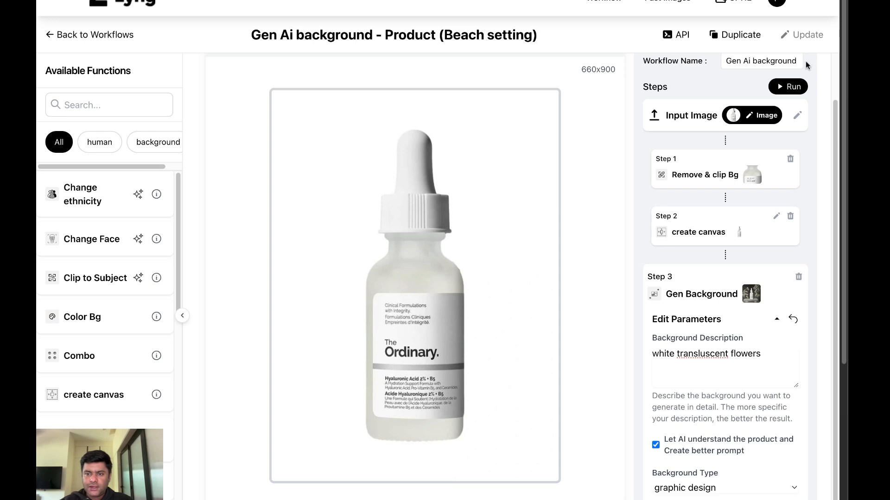
Examine the Remove & clip Bg result and the create canvas step's size, margin, alignment and unit parameters.
click(735, 117)
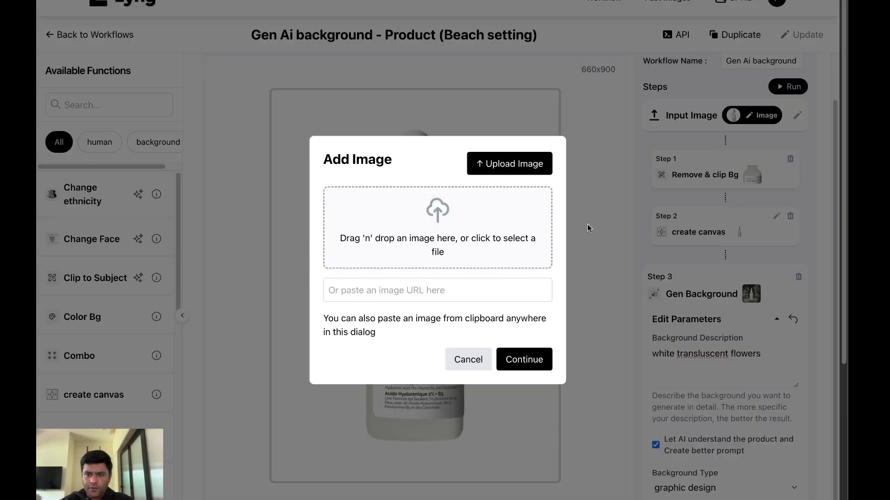
click(481, 364)
click(716, 179)
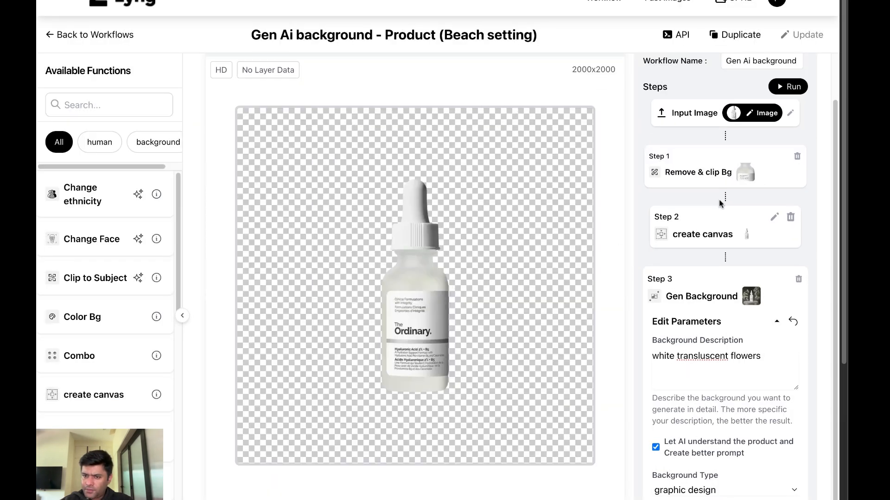
click(711, 233)
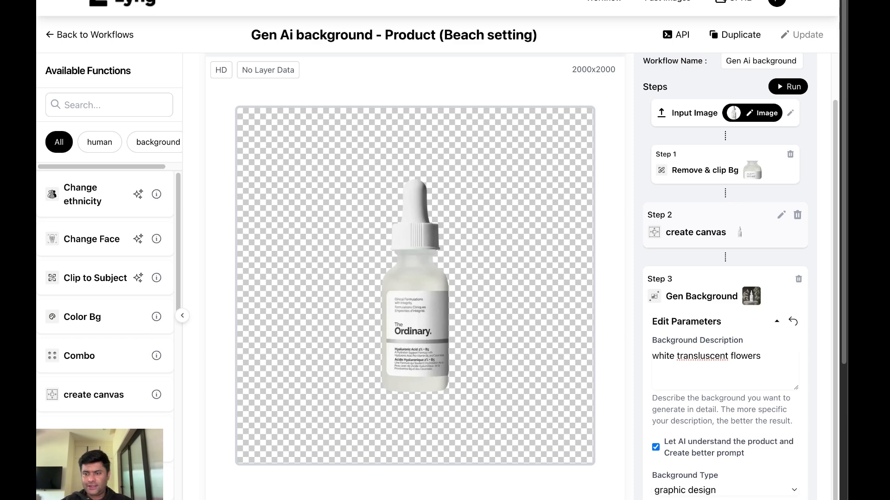
click(781, 215)
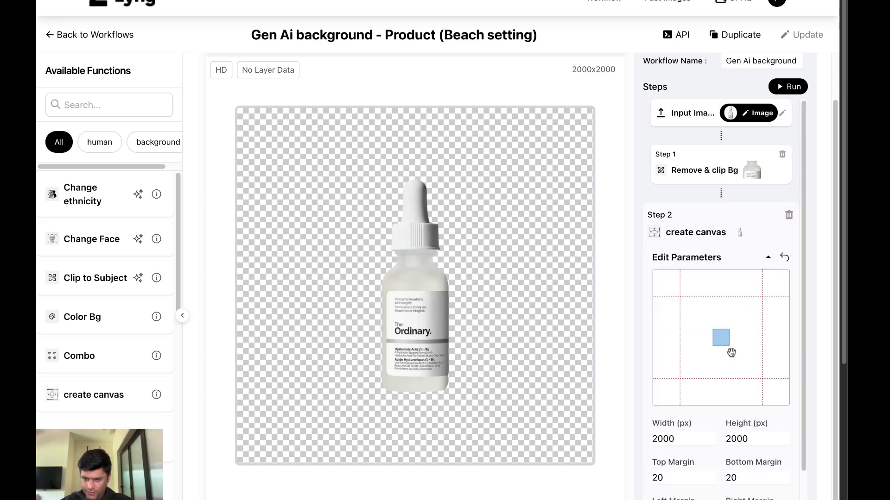
scroll(731, 353, down, 3)
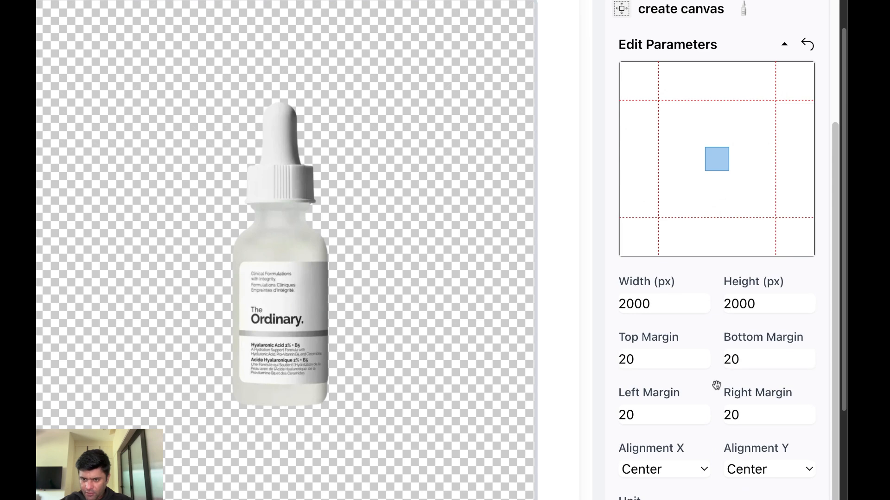
scroll(717, 386, down, 2)
scroll(717, 385, down, 5)
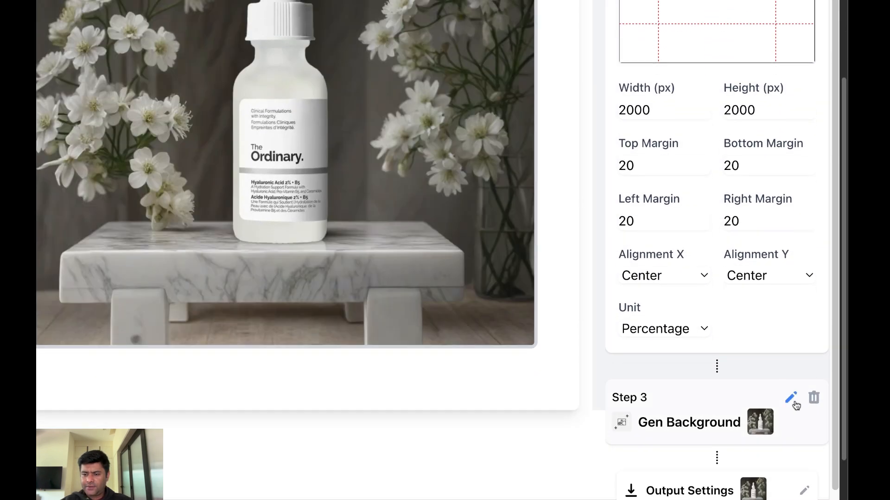
Set the Gen Background step's description to "beach setting" and run the workflow.
click(790, 398)
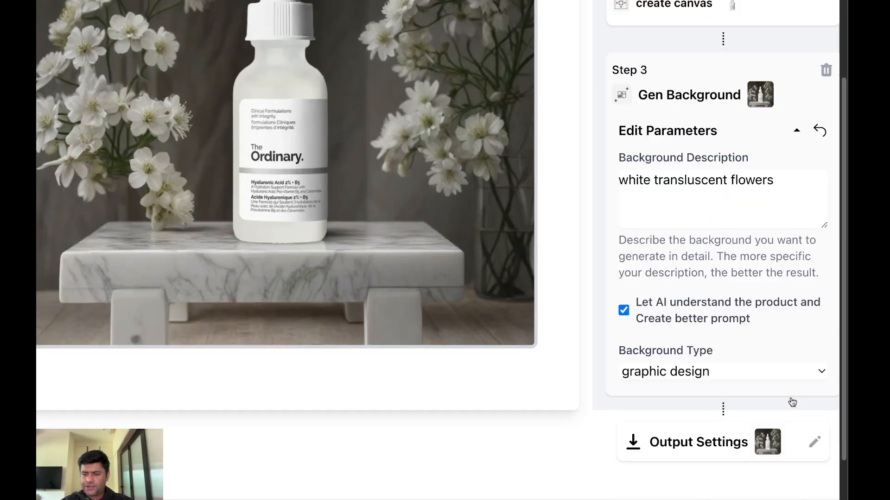
scroll(717, 150, up, 2)
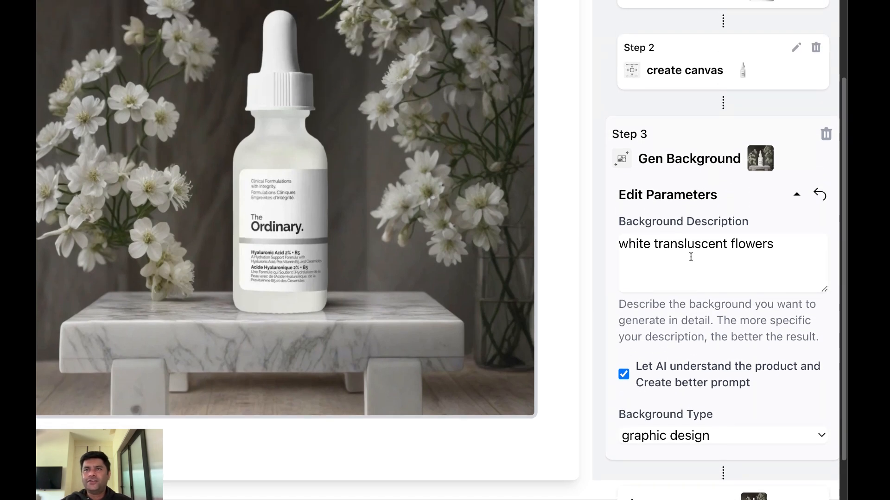
scroll(691, 257, up, 1)
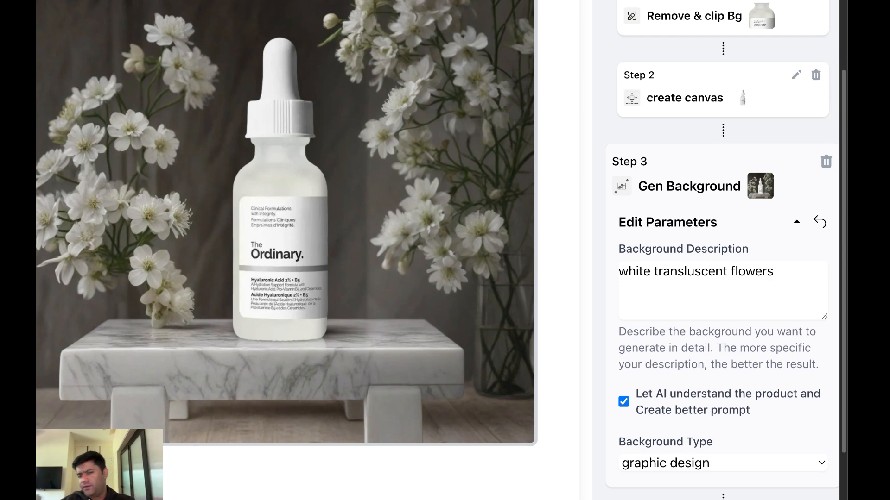
click(701, 296)
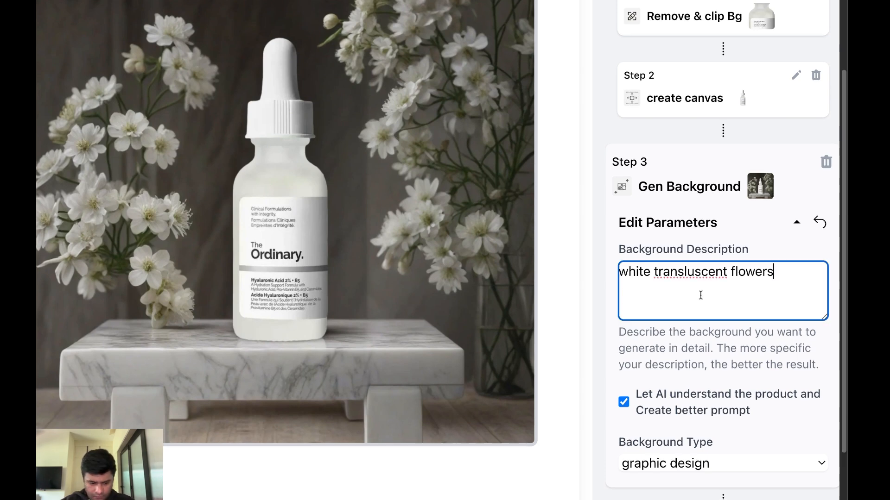
key(ctrl+a)
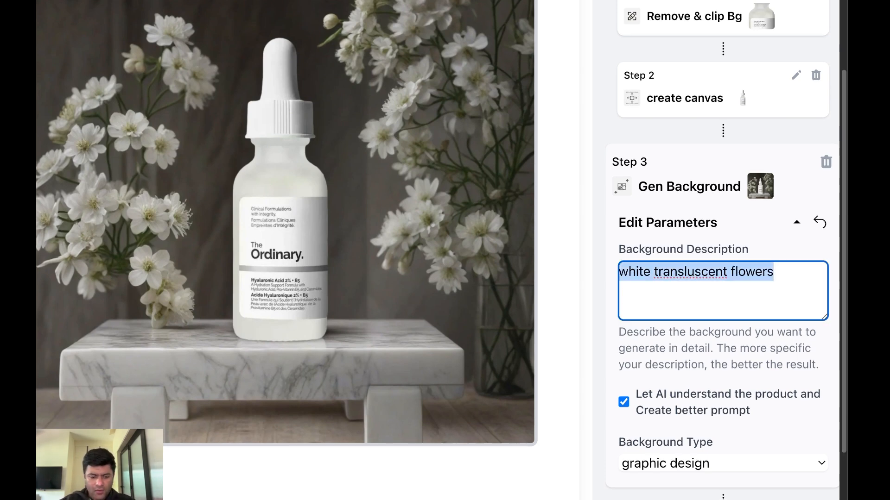
text(beach setting)
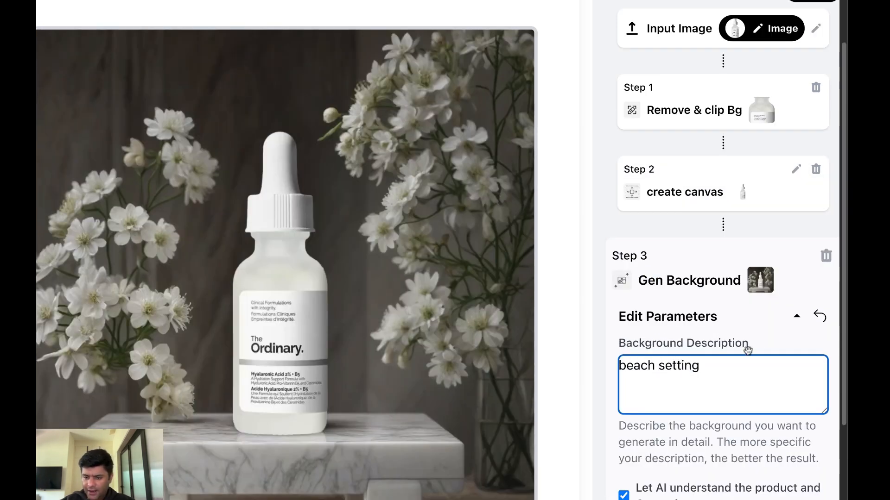
scroll(748, 349, down, 2)
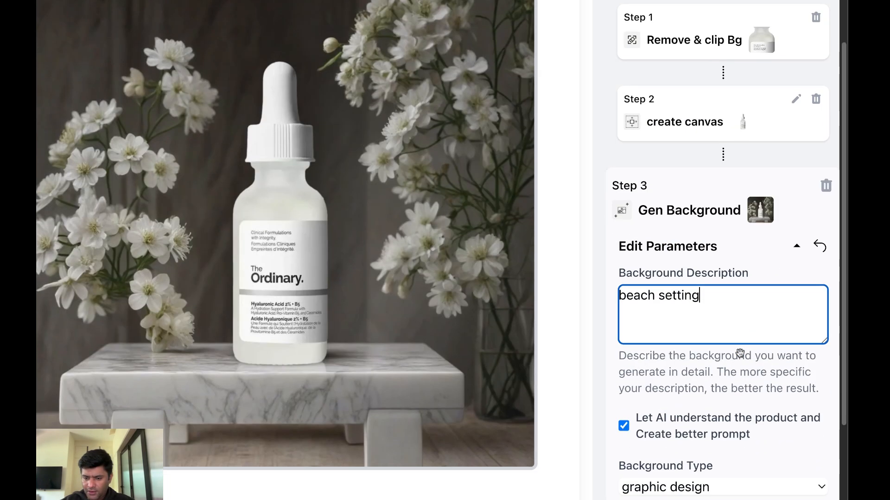
scroll(727, 231, up, 2)
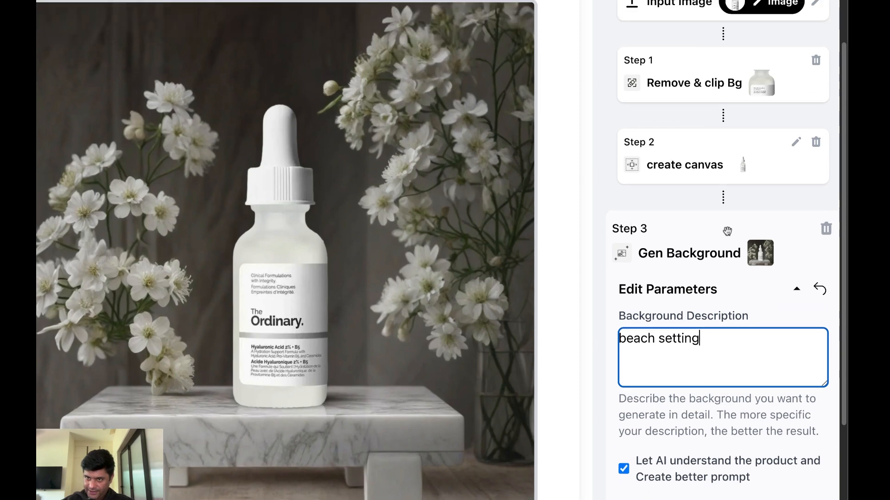
click(801, 9)
scroll(739, 173, down, 3)
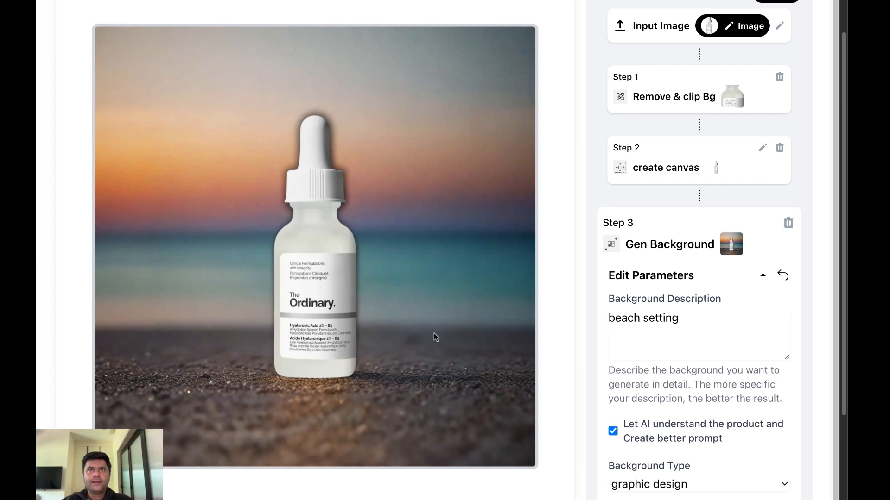
Change the Gen Background step's background type to ecommerce and run the workflow again.
click(655, 485)
click(659, 460)
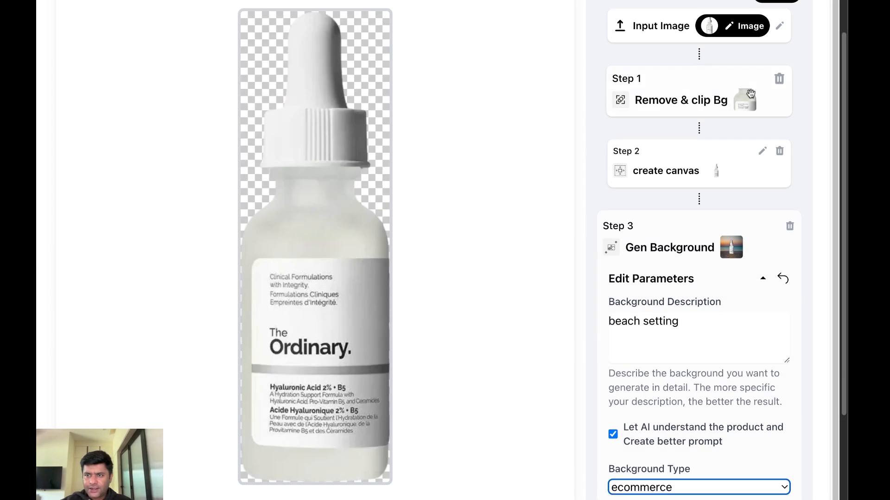
scroll(760, 51, up, 1)
click(785, 8)
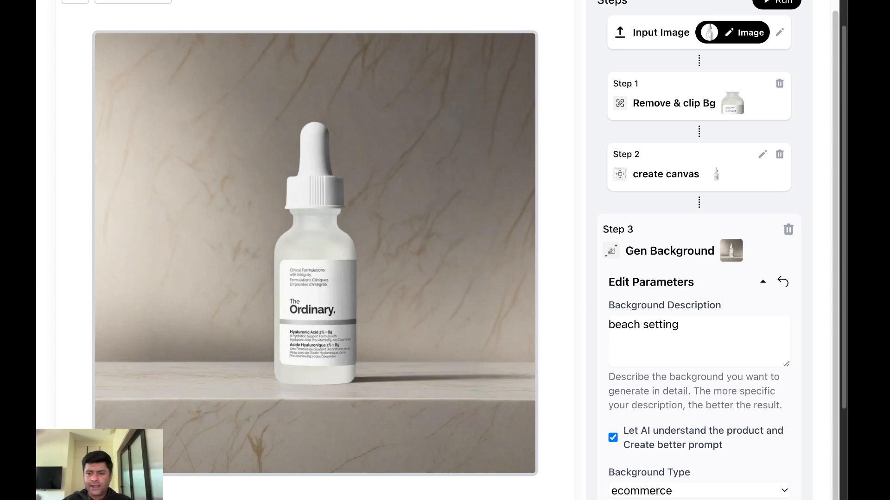
Replace the Gen Background step's background description with "simple and aeshtetic".
click(680, 325)
drag(701, 329, 609, 328)
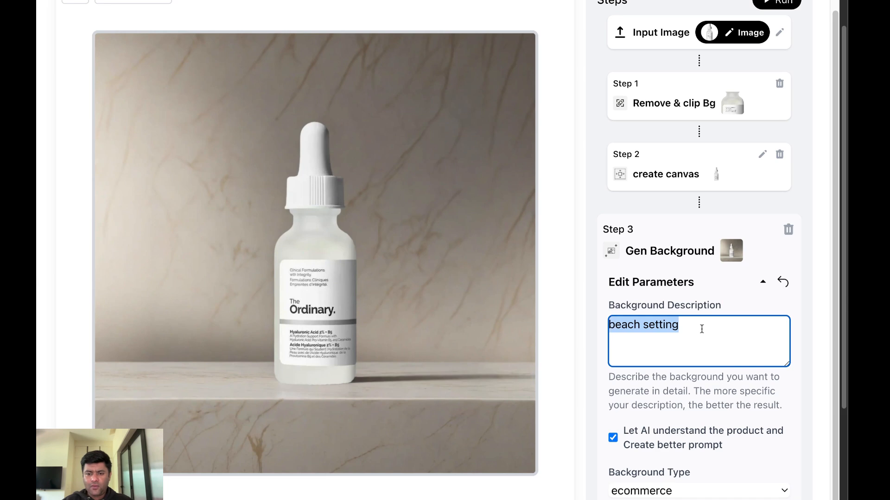
text(si)
scroll(701, 329, up, 1)
text(mple)
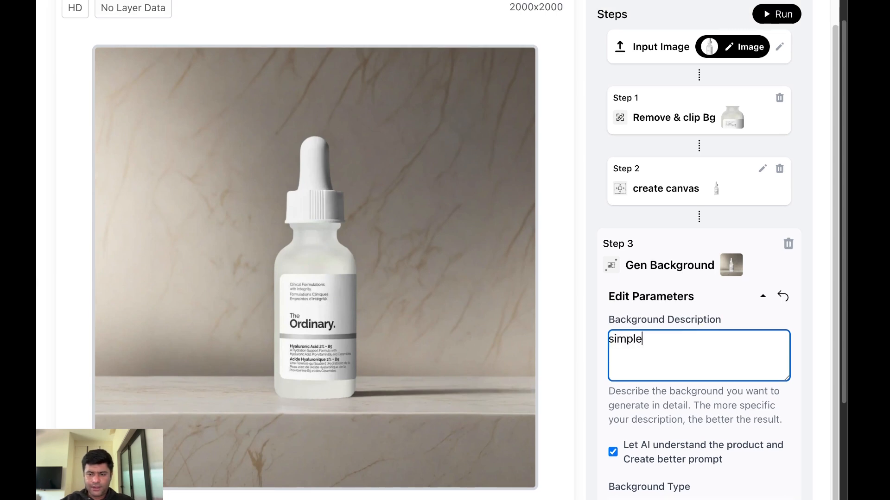
text( and aesht)
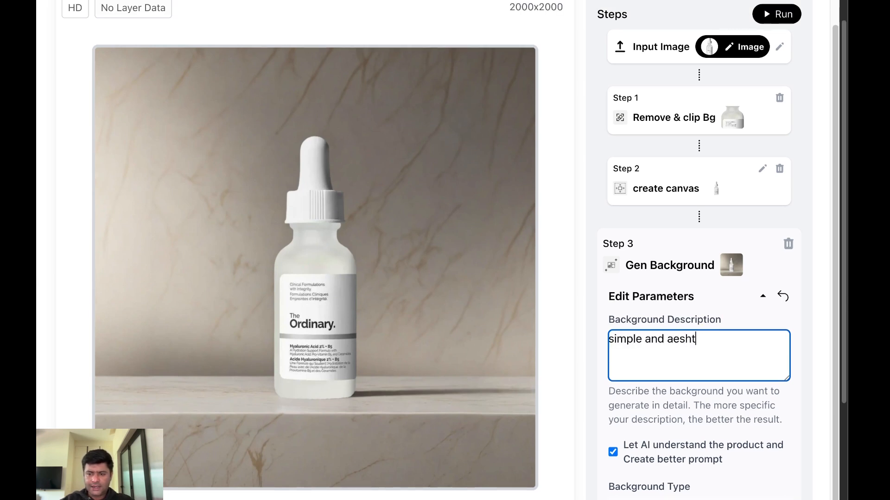
text(etic)
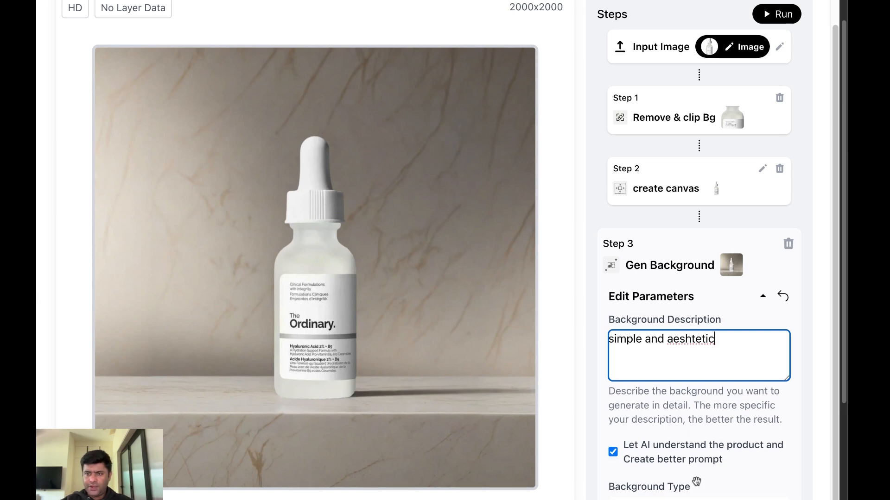
scroll(731, 203, up, 1)
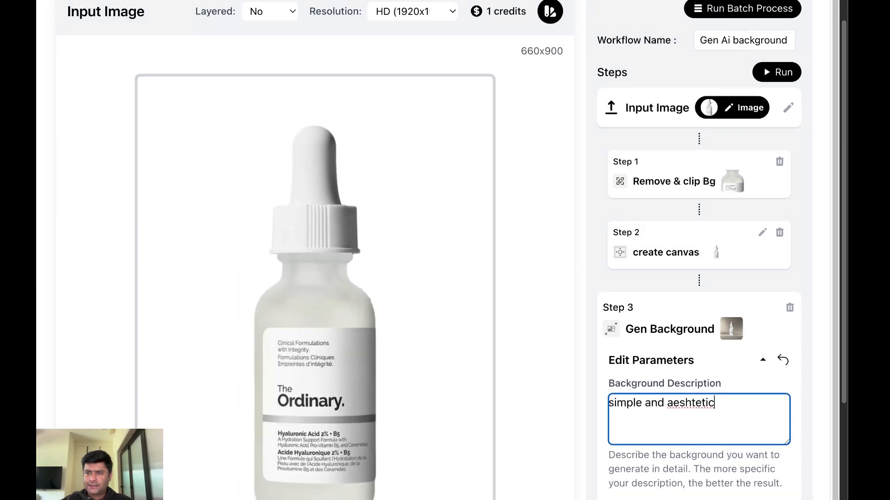
Start a batch process of the workflow with 10 outputs per image.
click(742, 8)
double_click(262, 307)
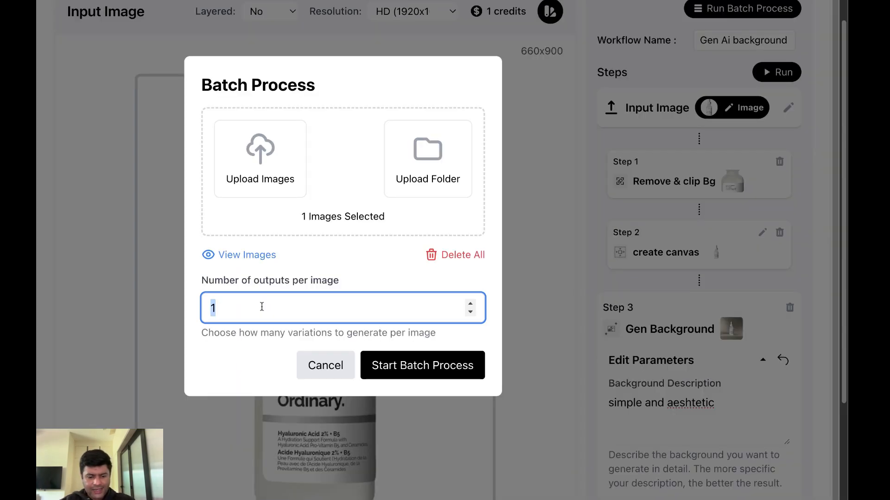
text(10)
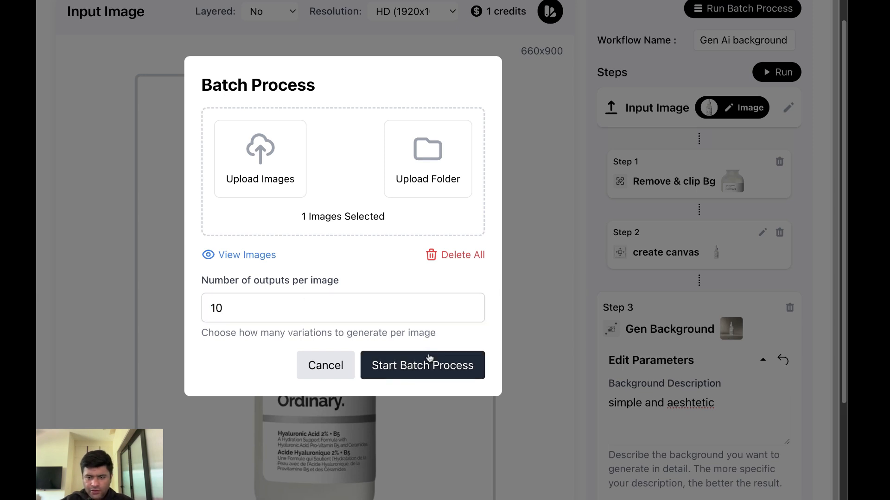
click(429, 364)
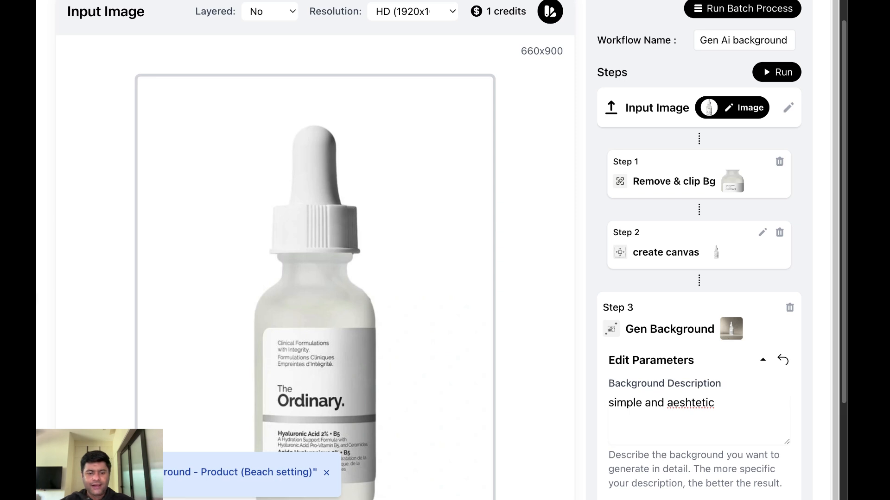
Replace the Gen Background step's background description with "creative floral 3d".
scroll(445, 250, down, 2)
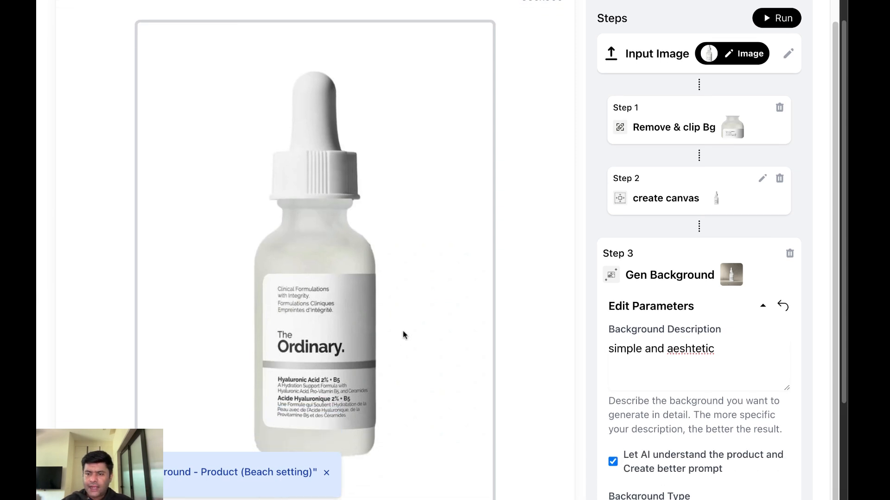
scroll(402, 335, down, 1)
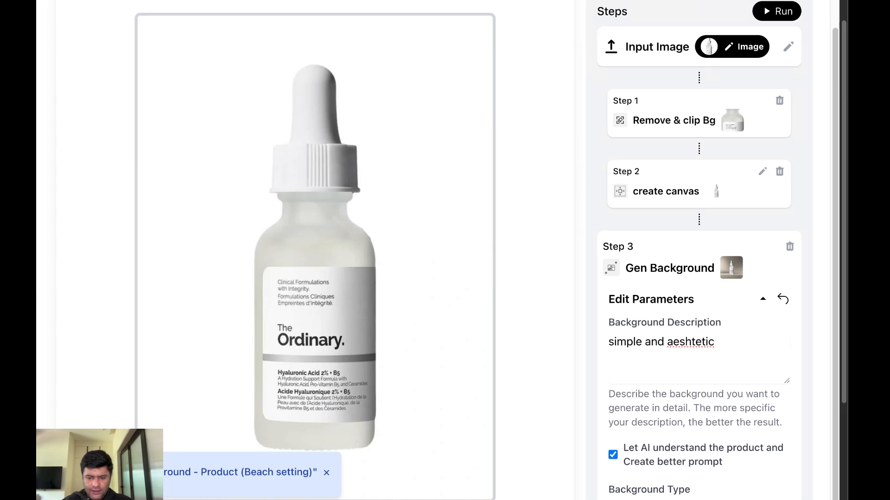
scroll(491, 251, down, 1)
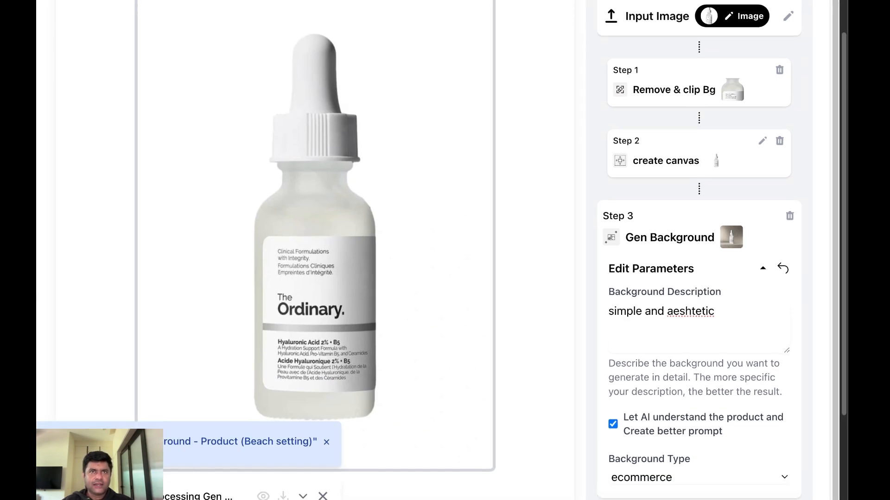
scroll(725, 290, down, 1)
click(726, 290)
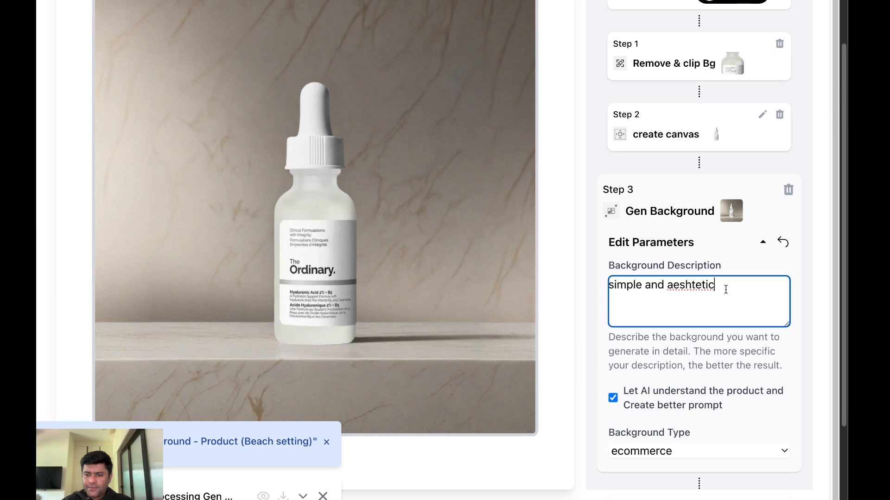
key(ctrl+a)
scroll(726, 289, up, 1)
text(creative flo)
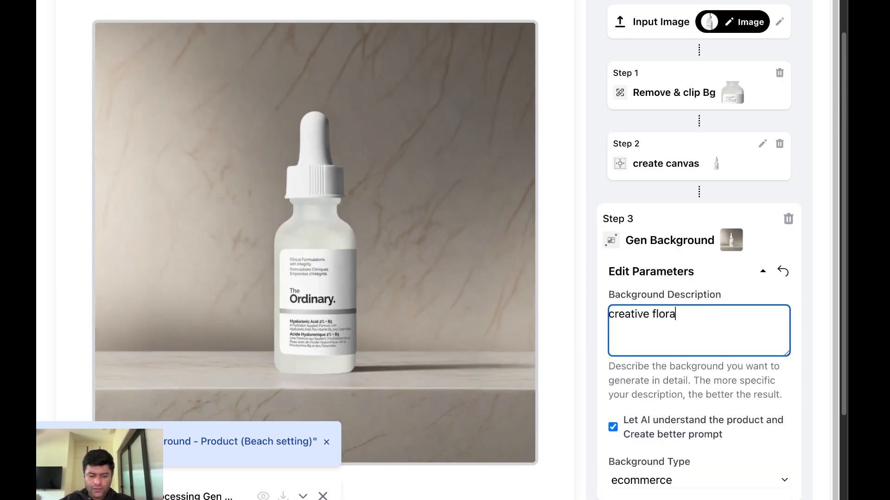
text(ral 3d)
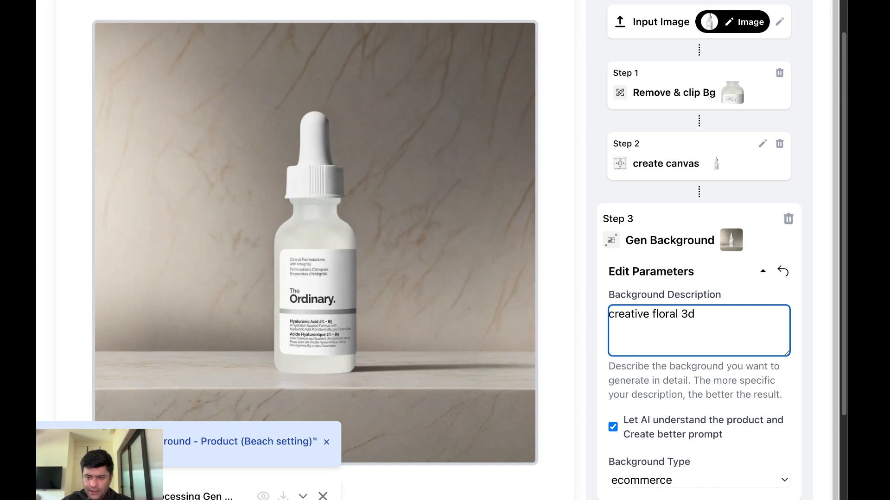
Set the background type to graphic design and run the workflow with the floral description.
click(682, 481)
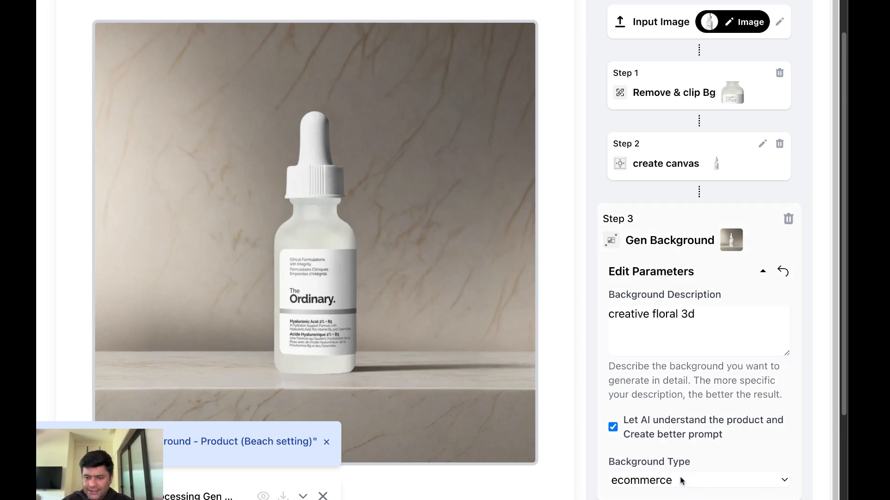
click(682, 480)
scroll(741, 185, up, 2)
click(787, 40)
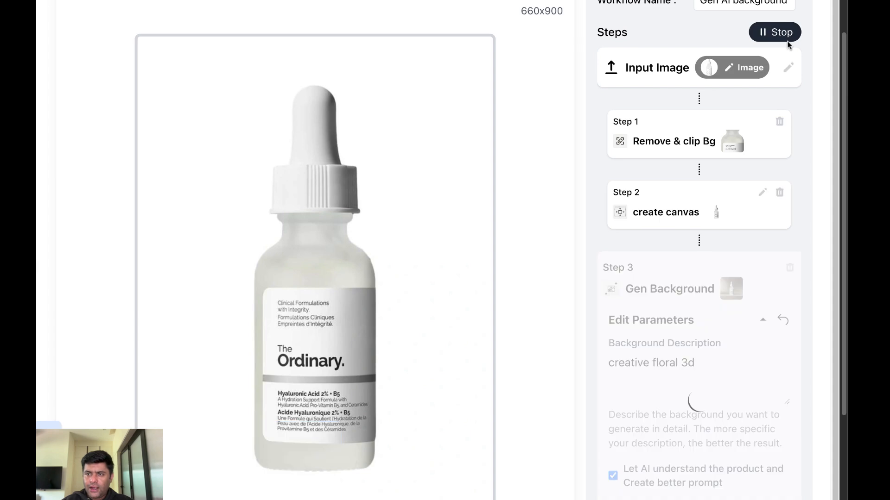
scroll(345, 279, left, 4)
scroll(345, 279, down, 1)
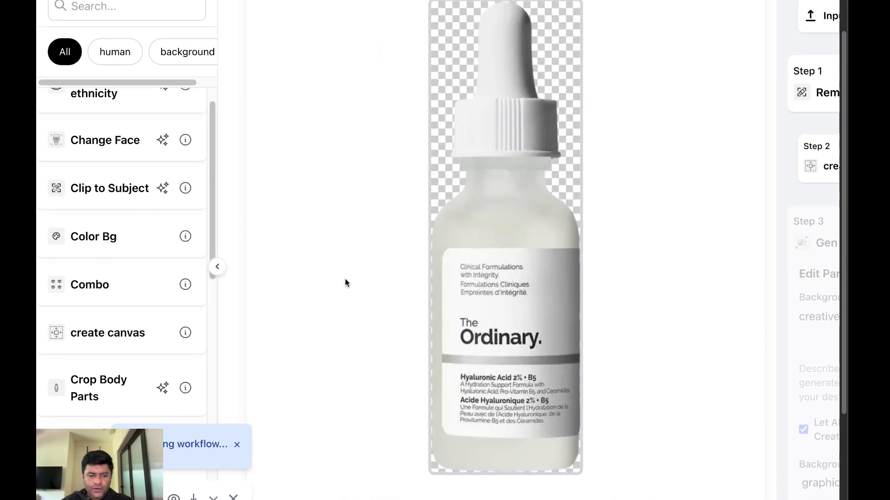
scroll(345, 279, down, 1)
scroll(256, 442, up, 1)
scroll(526, 278, down, 3)
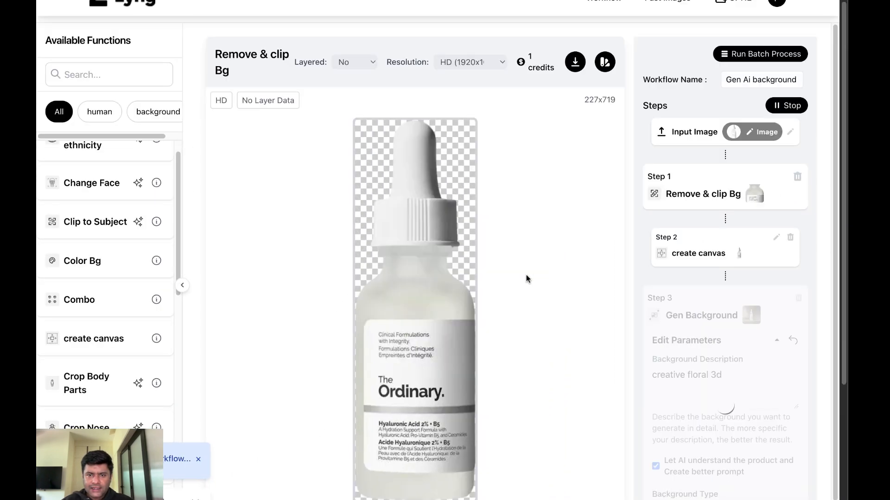
Examine the generated images of the "simple and aeshtetic" batch, refreshing the results for newly finished ones, and close the results.
scroll(527, 278, up, 1)
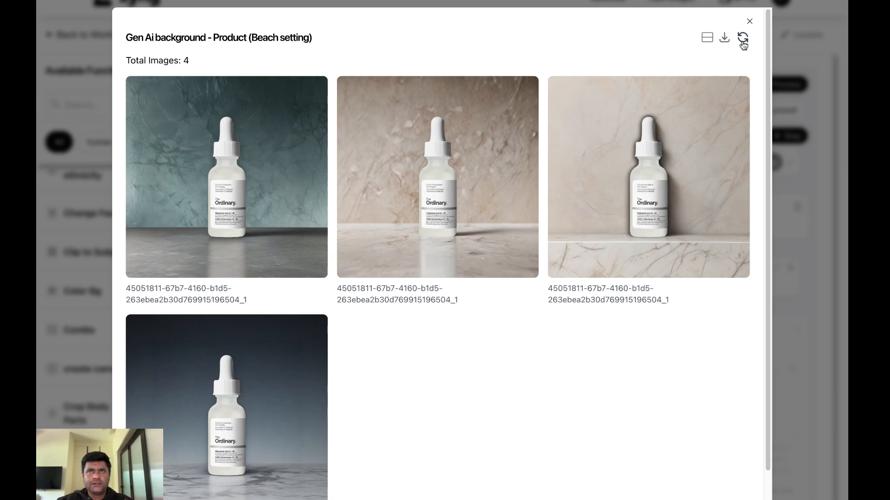
scroll(658, 225, down, 2)
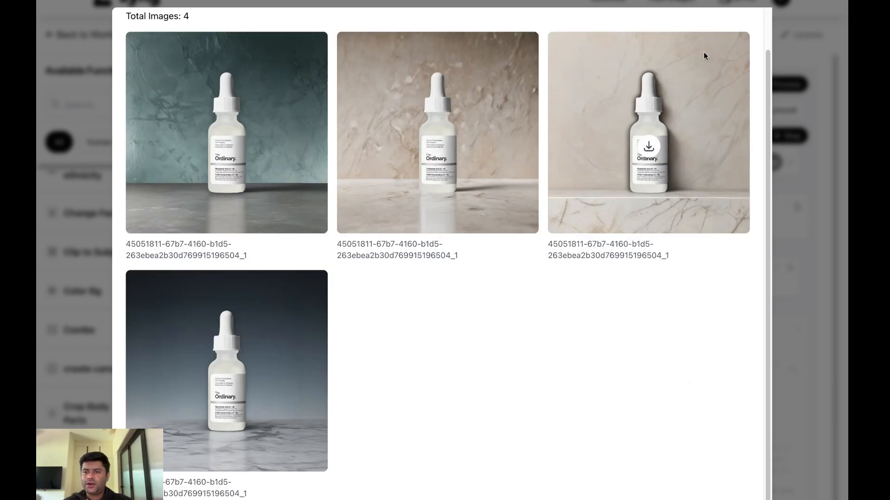
scroll(713, 58, up, 2)
click(742, 40)
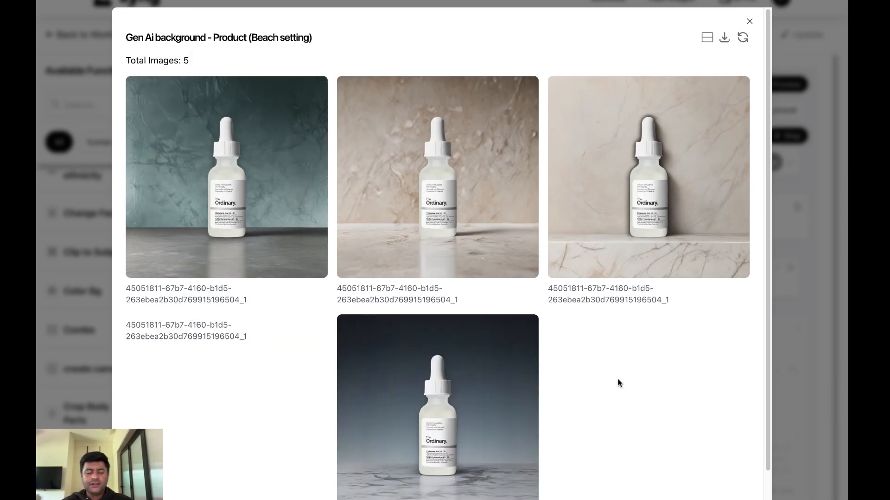
scroll(621, 360, down, 1)
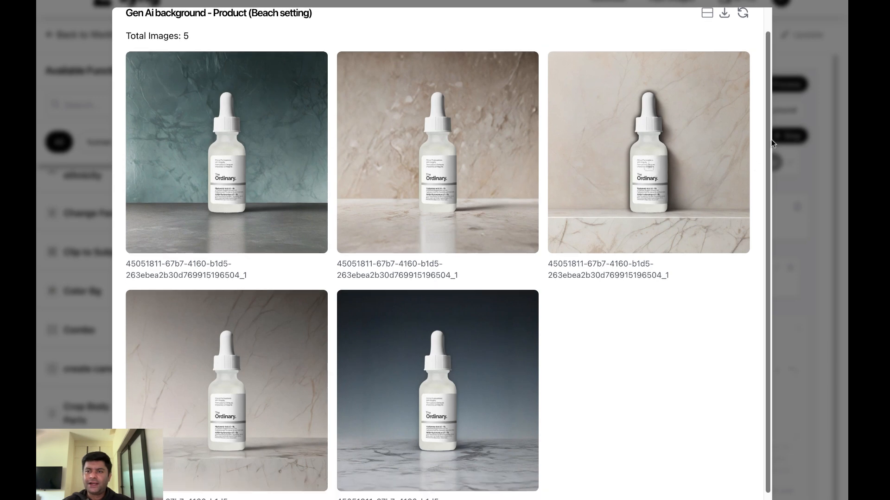
scroll(759, 57, up, 1)
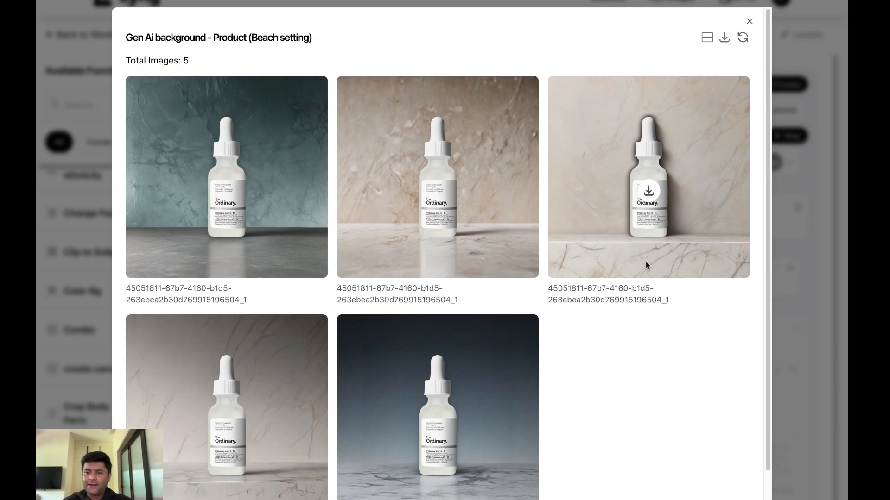
scroll(644, 265, down, 1)
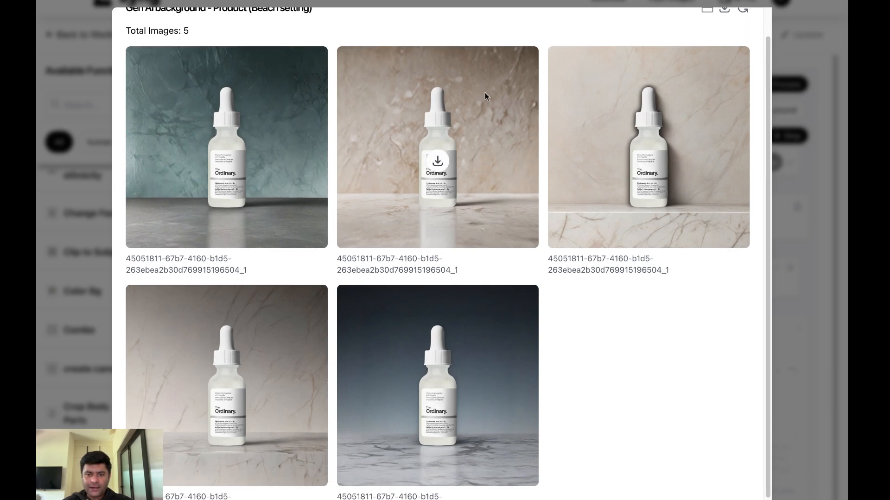
scroll(480, 246, down, 1)
scroll(688, 113, up, 2)
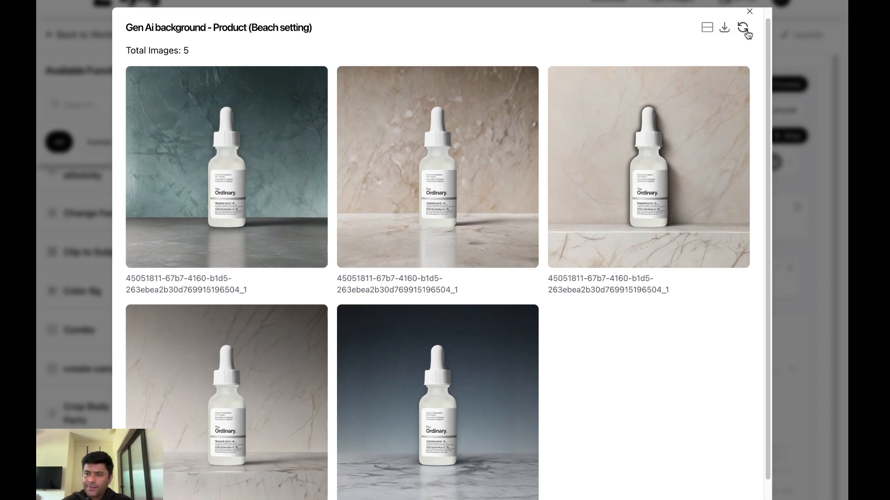
scroll(641, 248, down, 1)
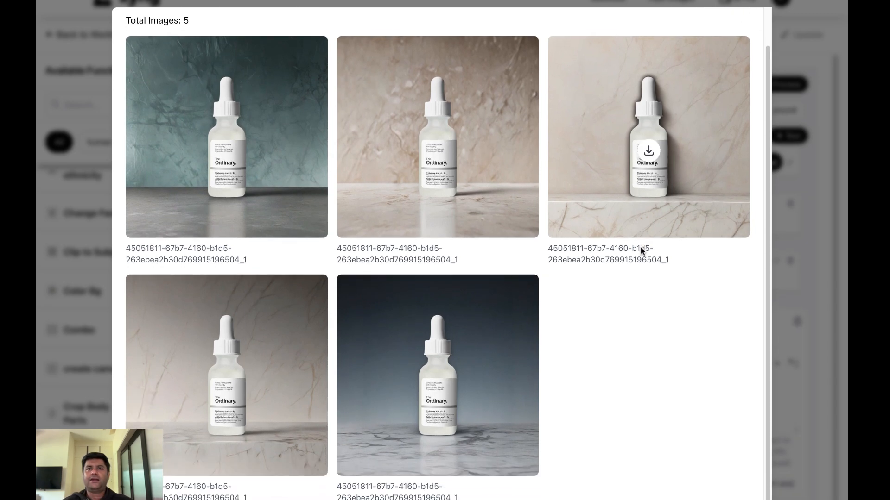
scroll(708, 78, up, 1)
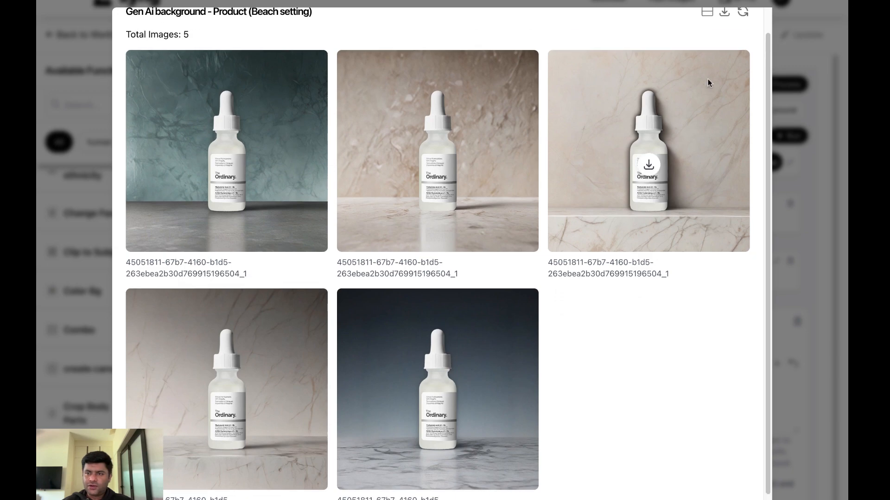
click(744, 39)
scroll(631, 232, down, 1)
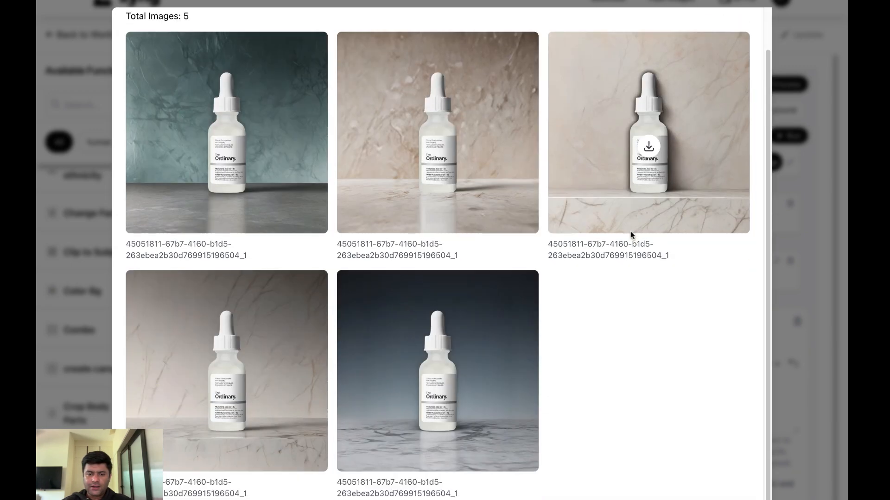
click(786, 261)
Browse the "simple and aeshtetic" batch images one at a time, return to the grid view and close the results.
scroll(463, 357, down, 5)
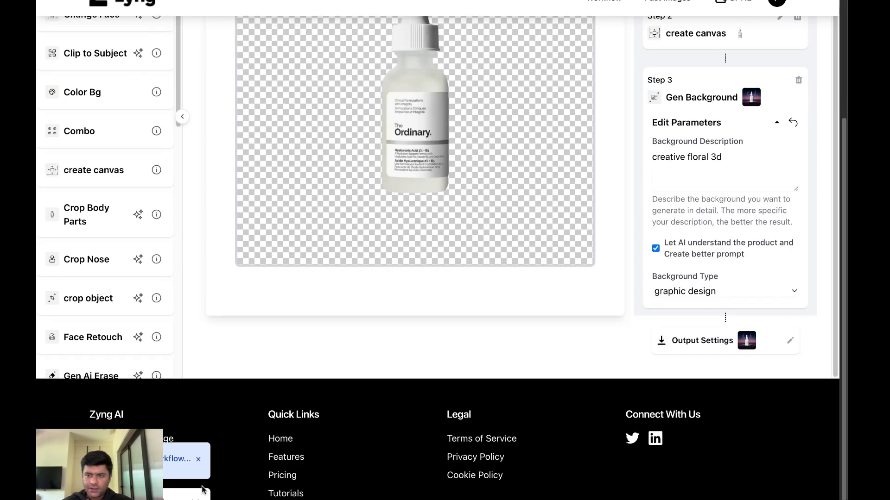
scroll(550, 267, up, 1)
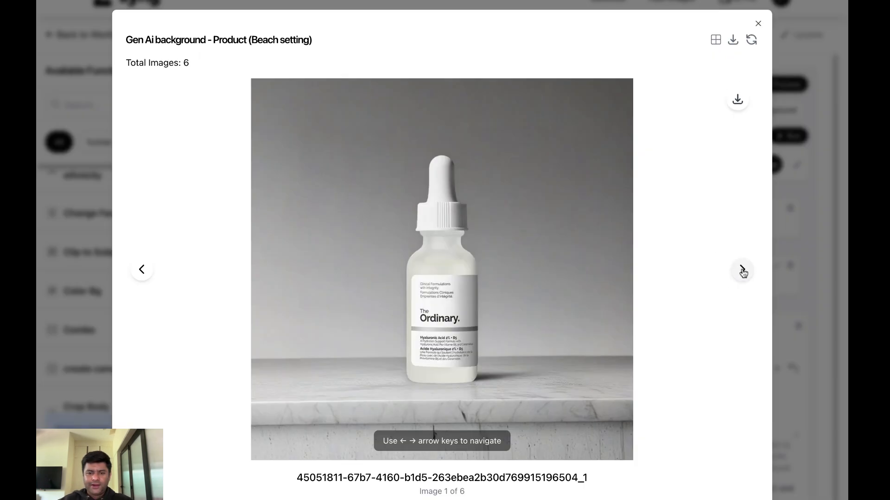
click(742, 271)
click(742, 270)
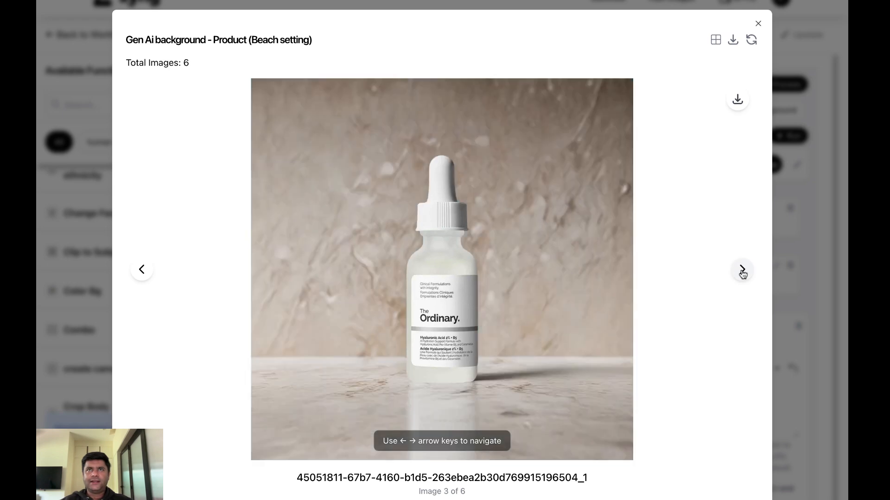
click(742, 271)
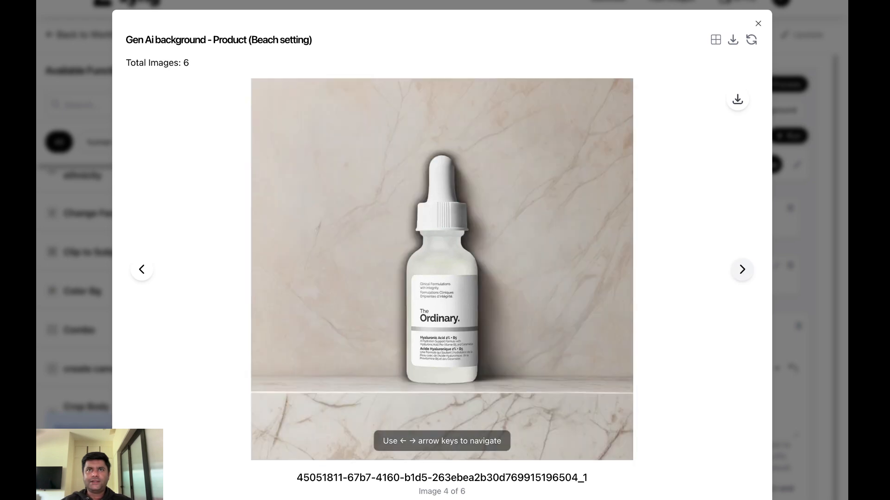
click(742, 270)
click(717, 41)
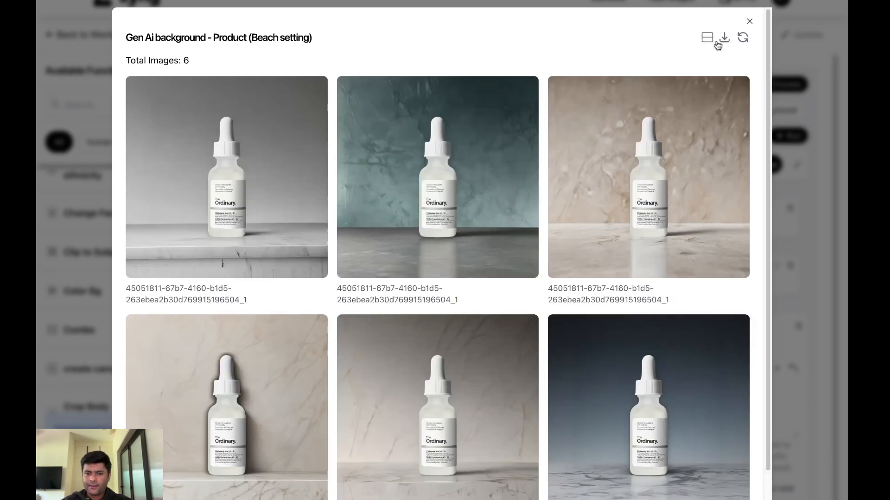
scroll(703, 86, down, 1)
click(789, 118)
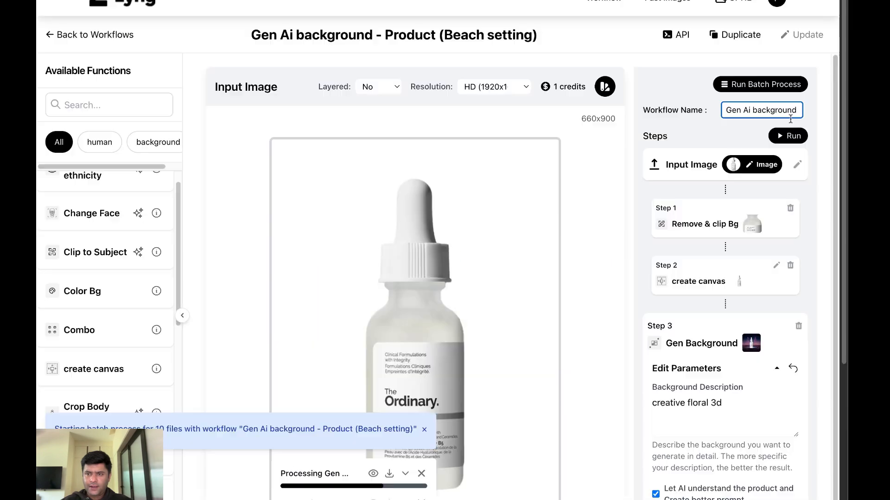
Open the "creative floral 3d" batch results and refresh them to examine the newly generated images.
click(389, 499)
click(373, 499)
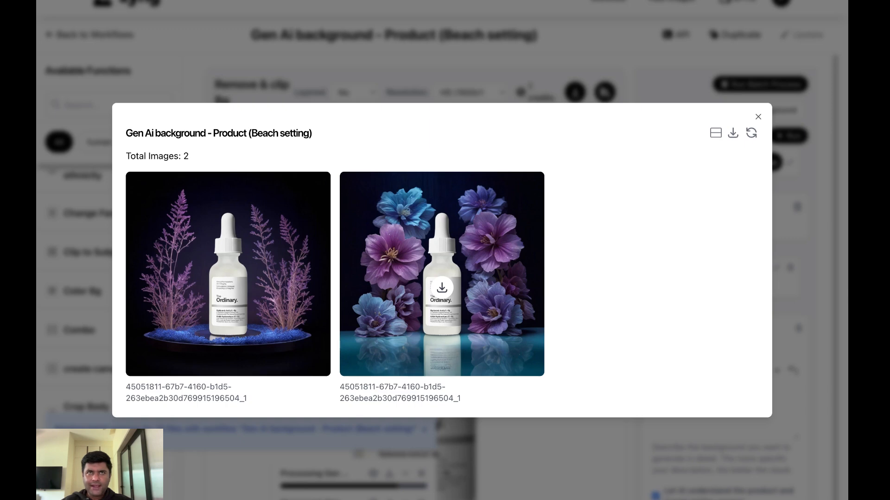
click(751, 133)
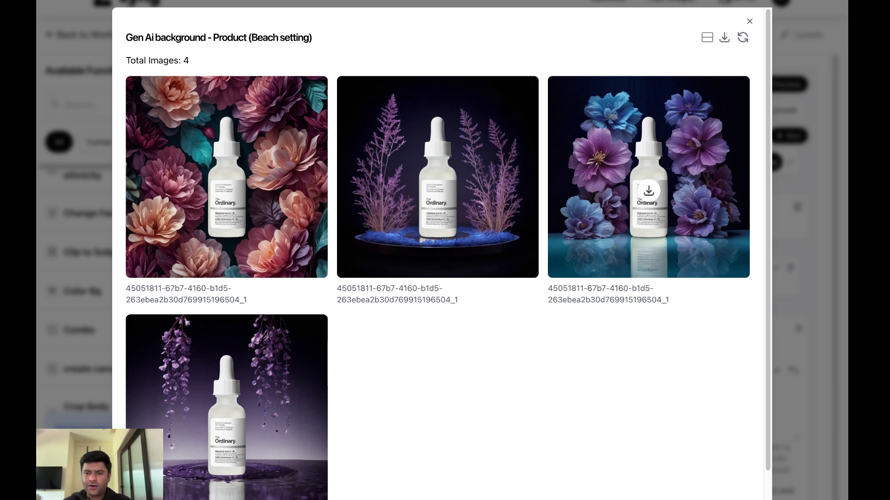
click(743, 38)
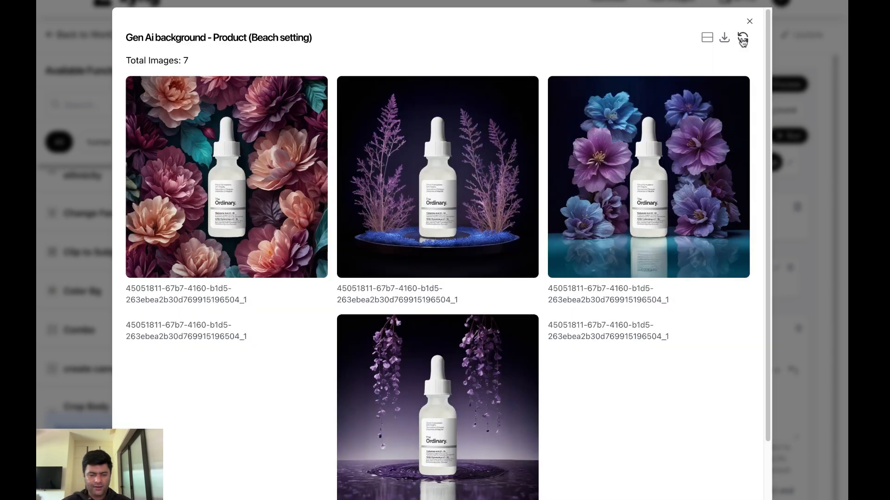
scroll(543, 331, down, 2)
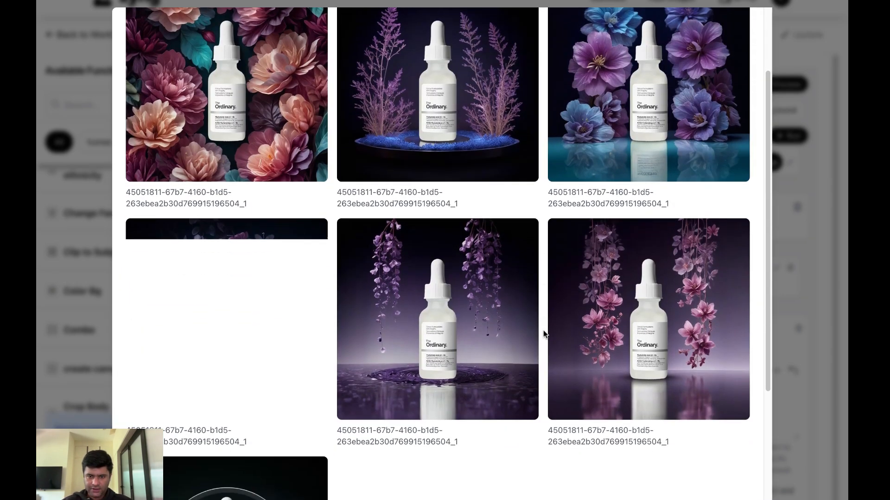
scroll(543, 330, down, 3)
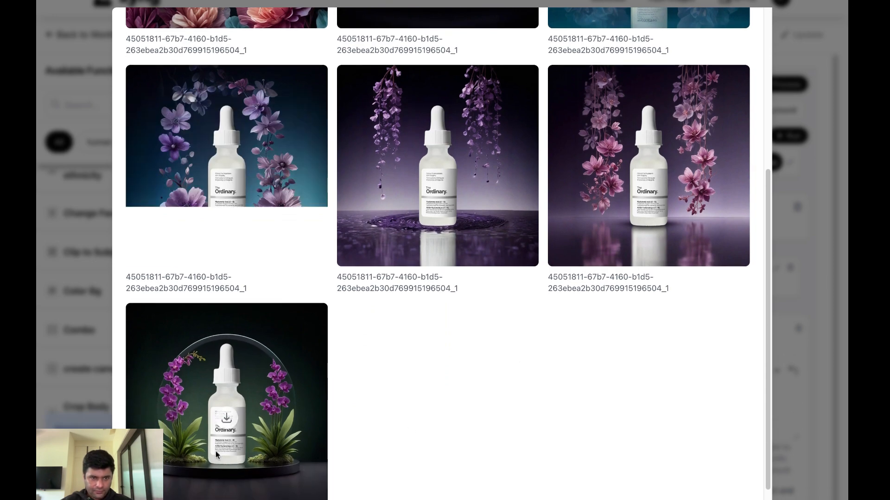
scroll(521, 266, up, 5)
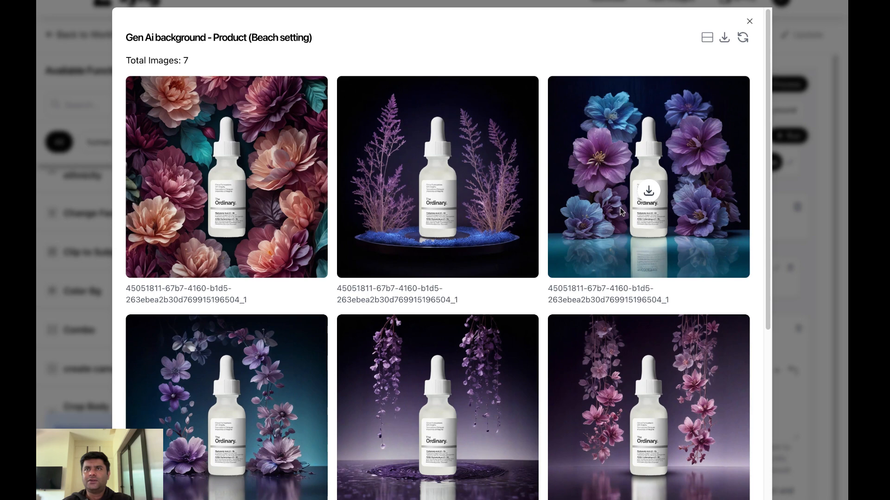
Step through the floral batch images one at a time in the single-image view.
click(708, 39)
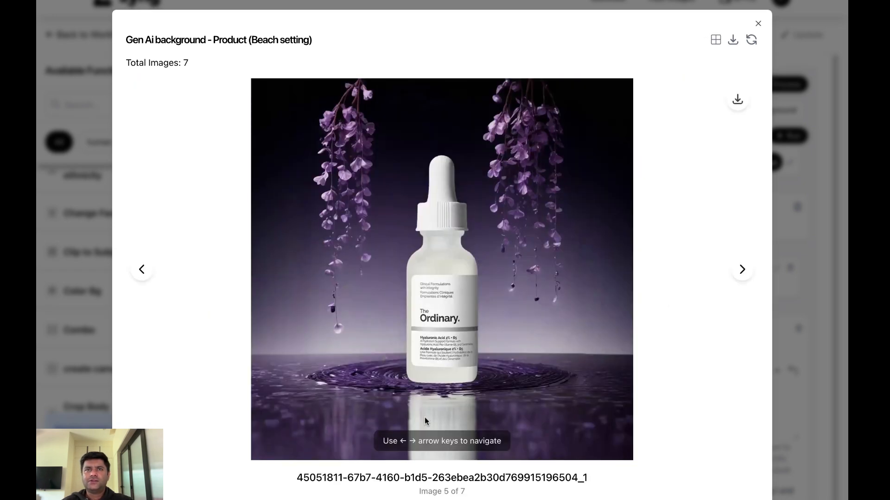
click(745, 268)
click(749, 268)
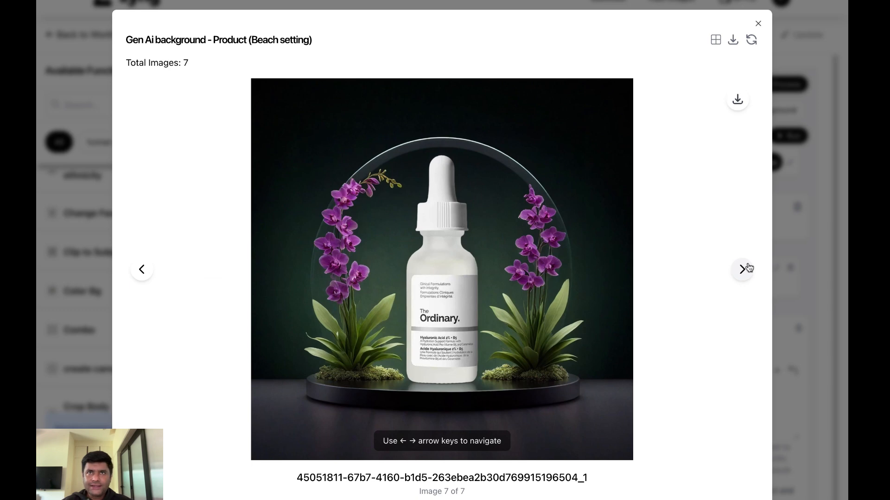
click(742, 270)
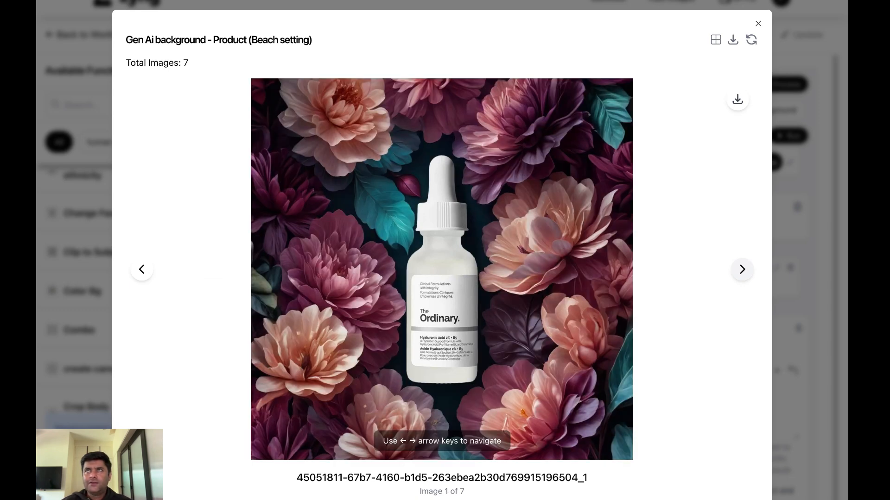
click(741, 270)
click(741, 271)
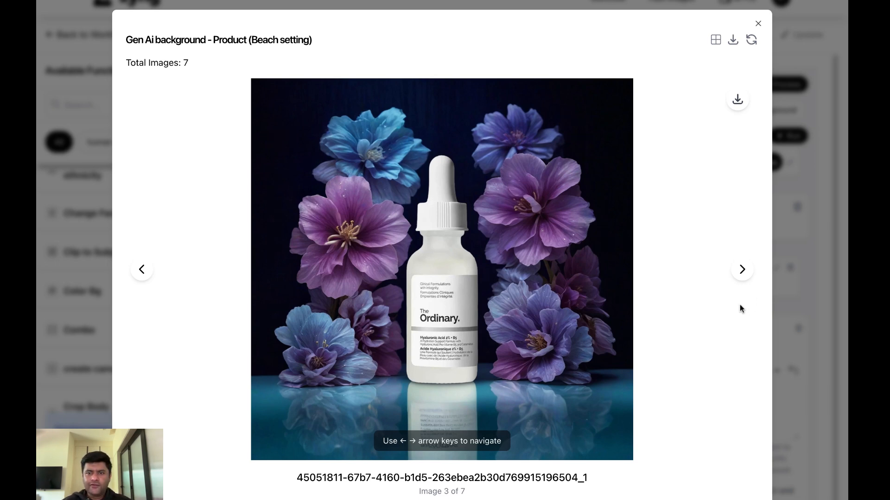
click(742, 271)
click(742, 270)
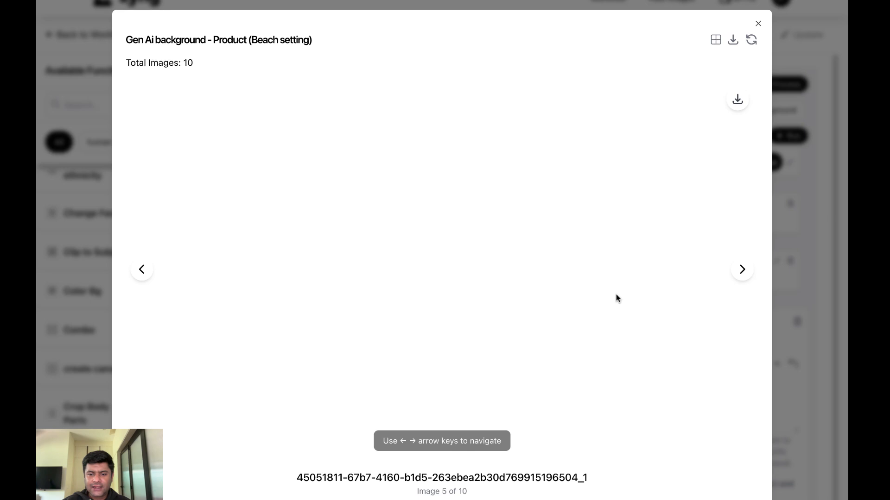
Examine the "simple and aeshtetic" batch images in the grid view and close the results.
click(715, 39)
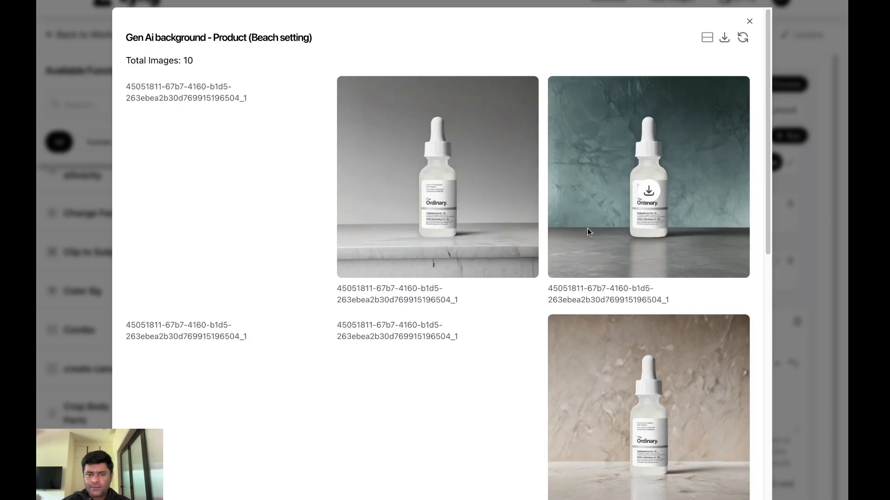
scroll(524, 232, down, 5)
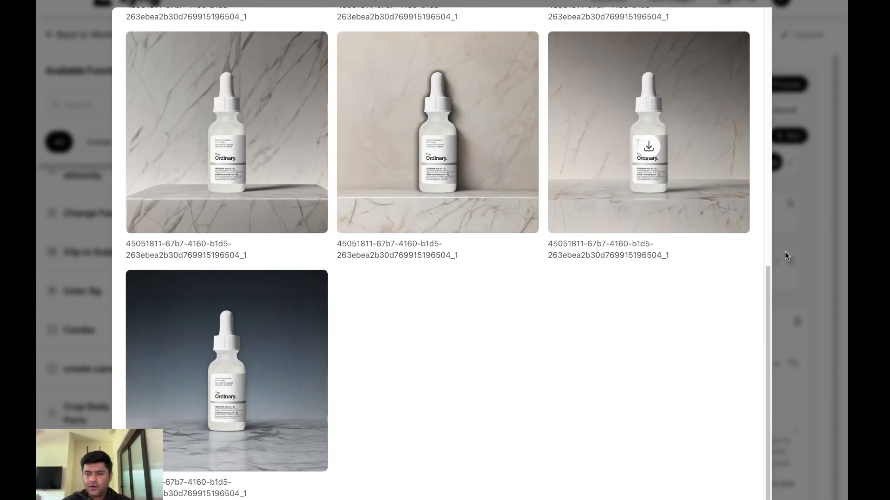
click(812, 259)
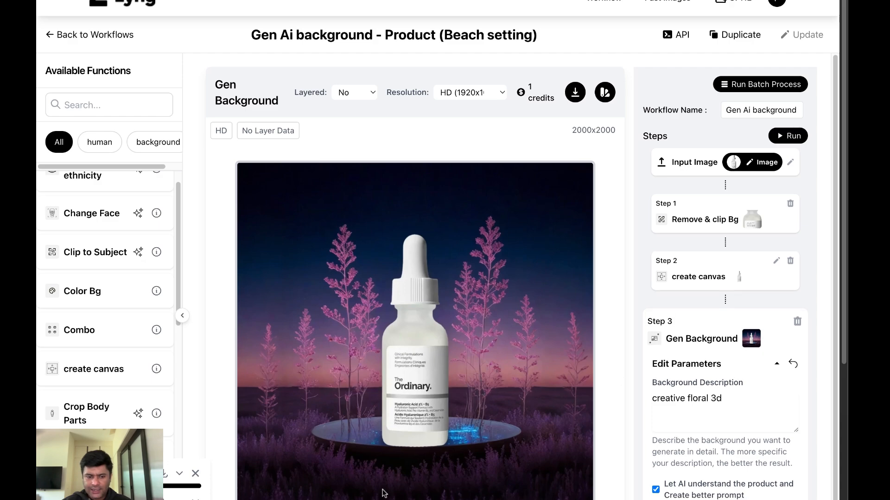
Reopen the floral batch results and examine the full set of generated images.
click(195, 497)
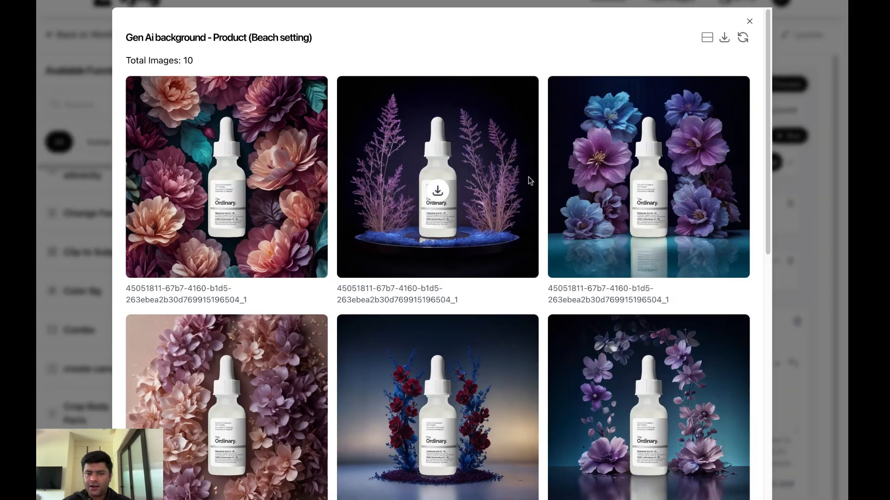
scroll(497, 253, down, 9)
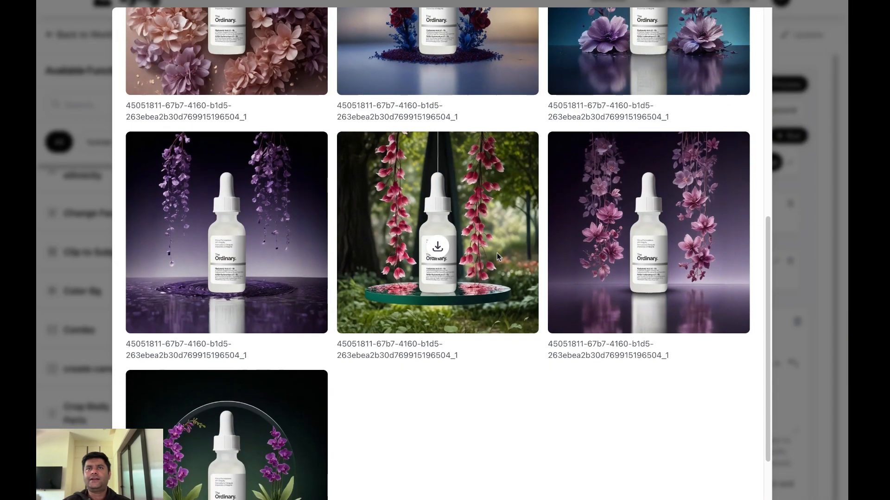